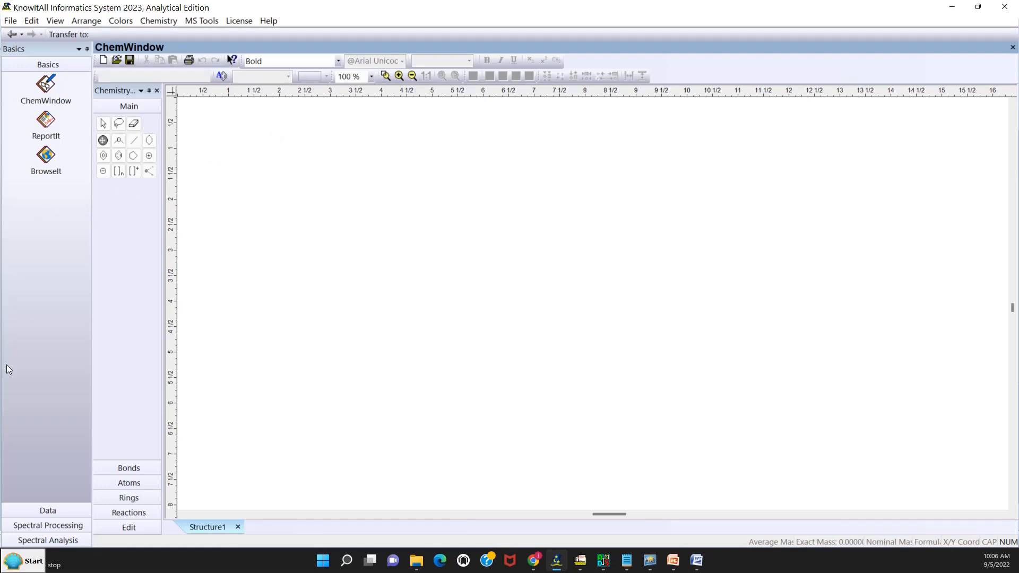
- Open the V50 .cdf data file from the MS Expert folder in ProcessIt
click(21, 526)
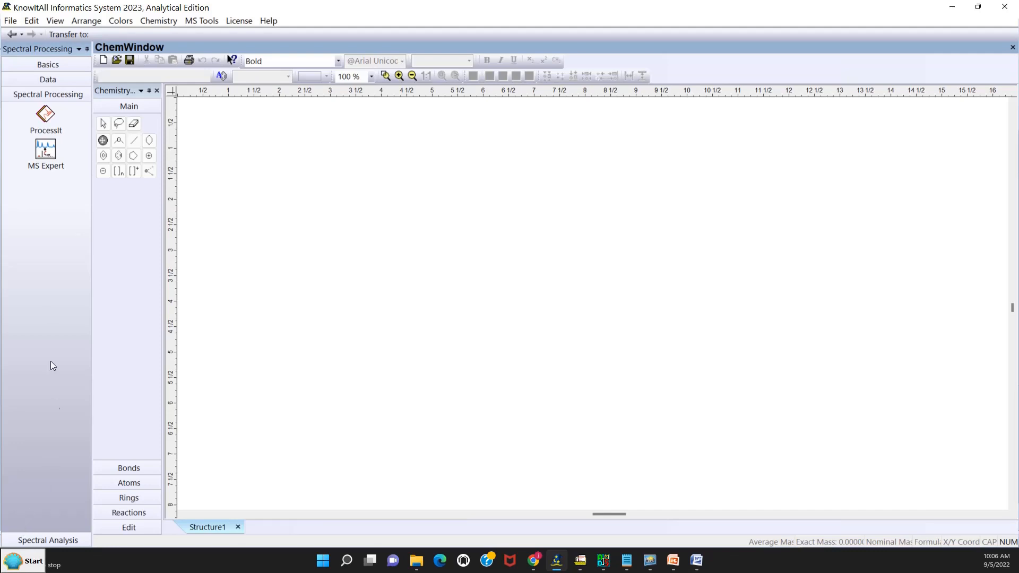
click(45, 114)
click(133, 81)
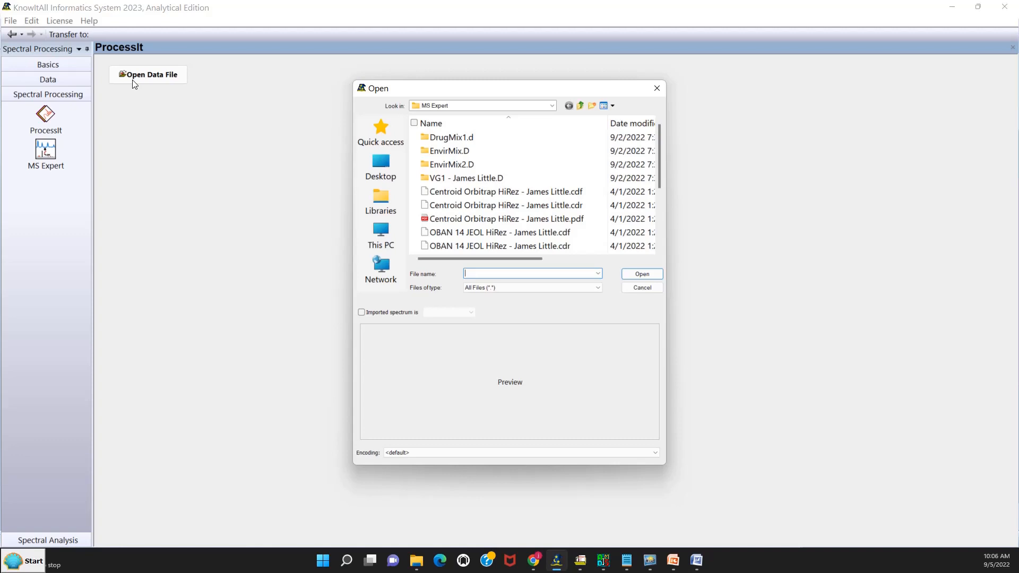
scroll(660, 157, down, 1)
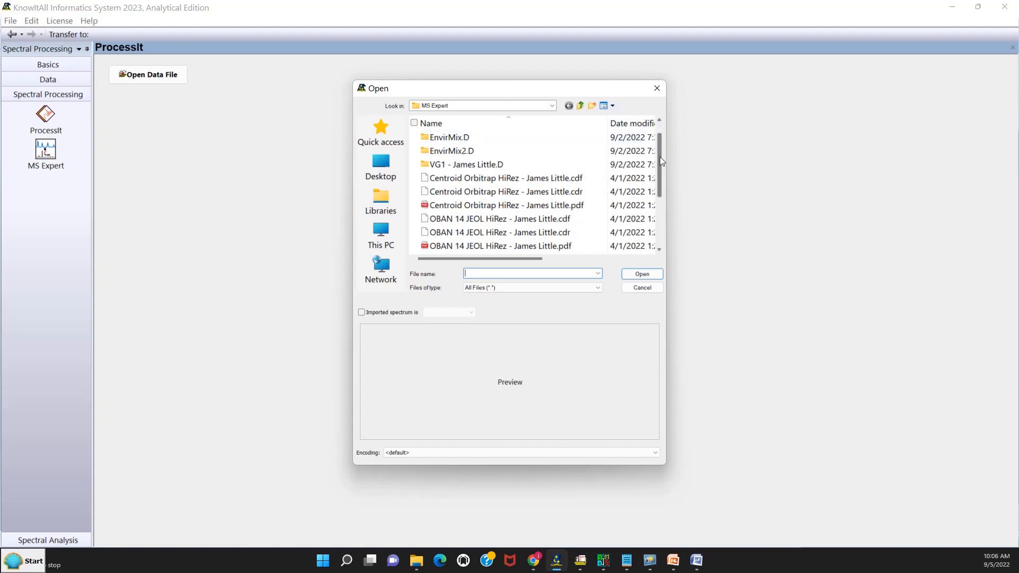
drag(660, 157, 655, 199)
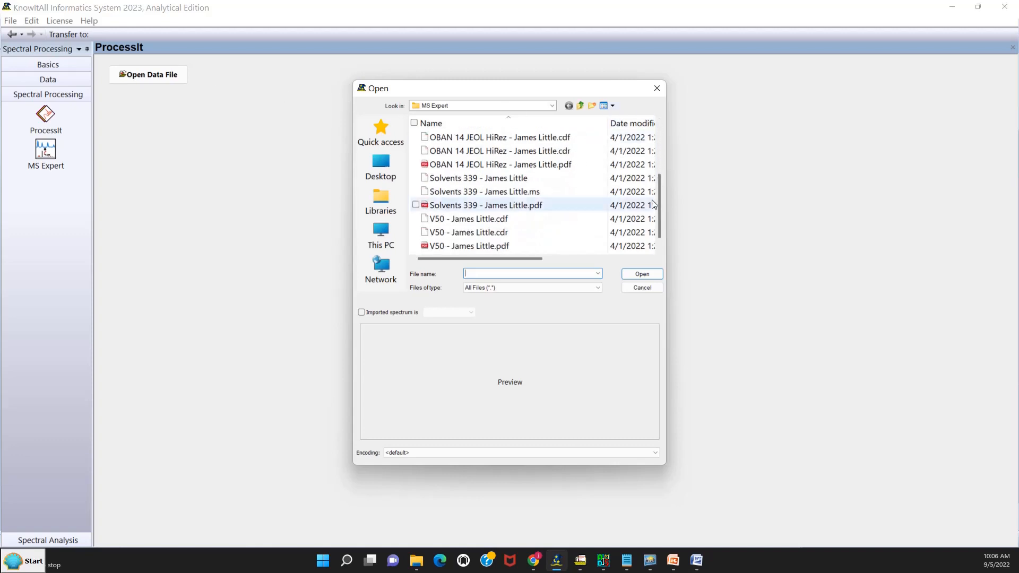
click(507, 220)
click(645, 277)
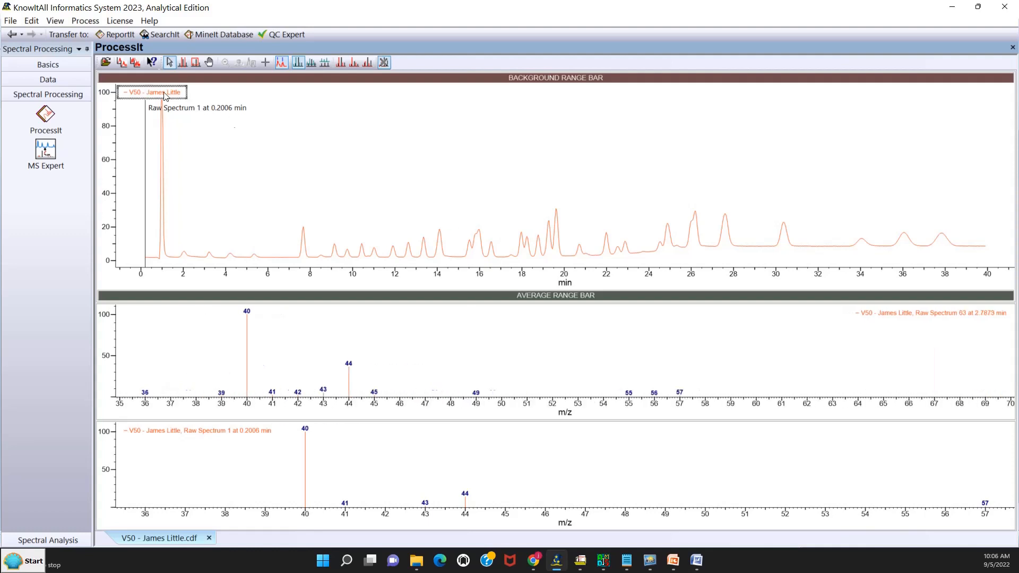
- Review the mass-label view options and display the raw spectrum at about 6.08 min in the chromatogram
click(50, 21)
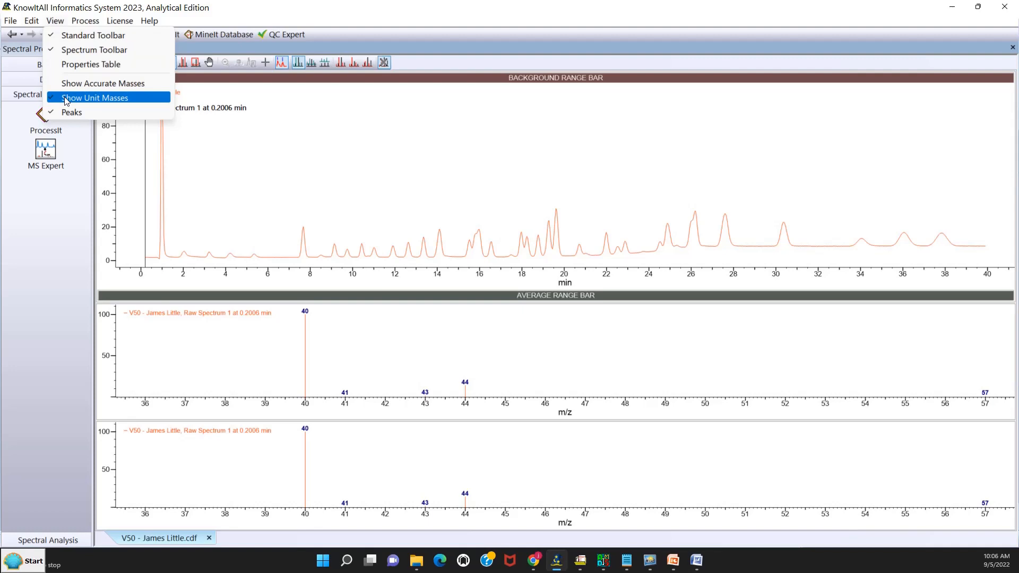
click(271, 179)
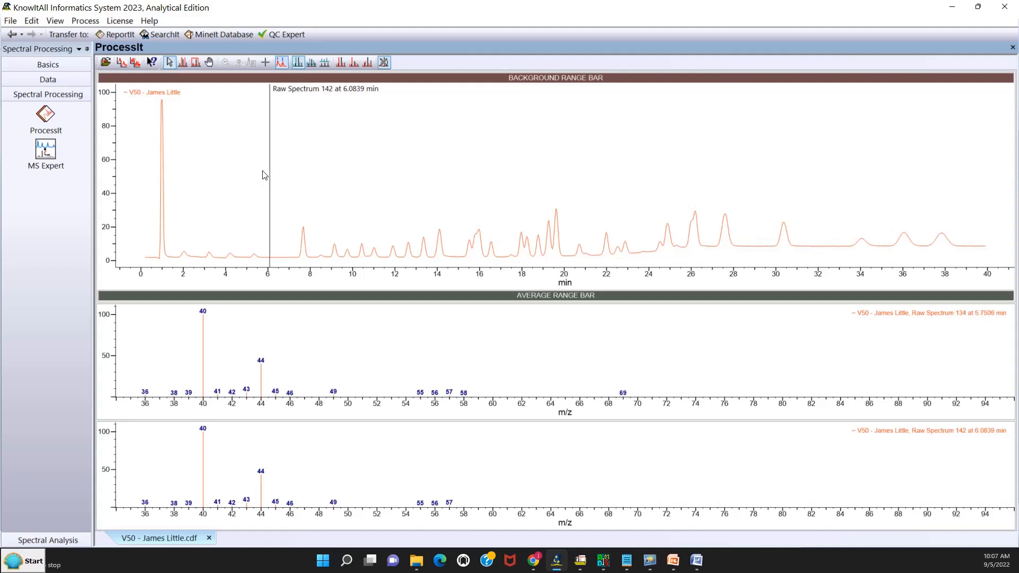
- Zoom the chromatogram horizontally to about 6.8–8.3 min around the first peak after 6 min, and return to Selection Mode
right_click(319, 148)
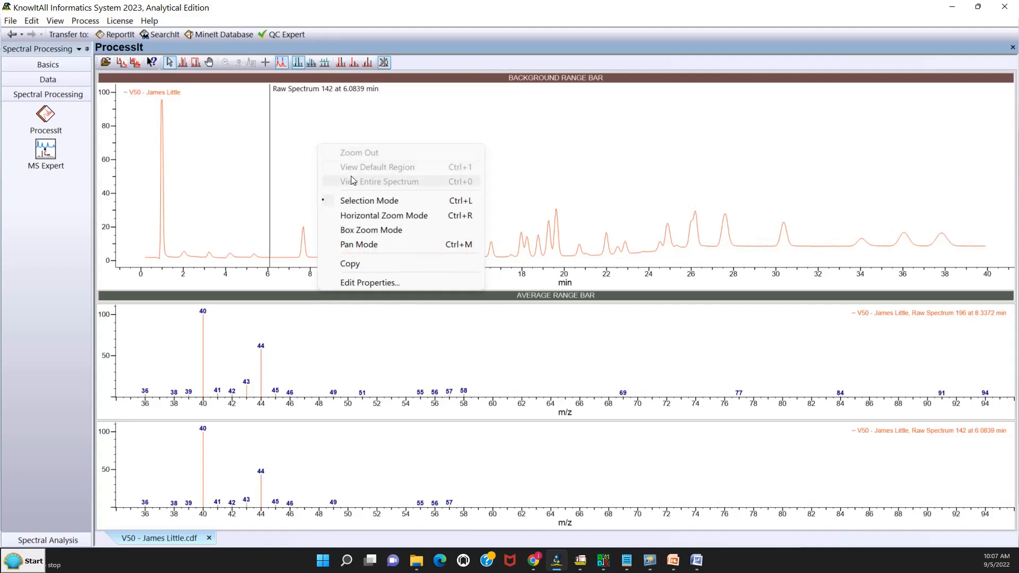
click(346, 216)
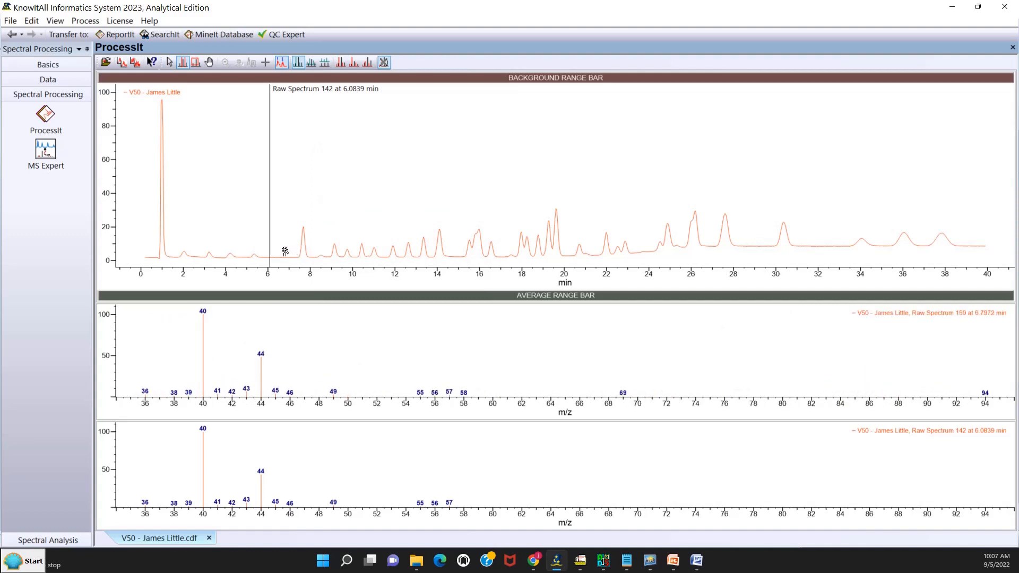
drag(285, 251, 316, 251)
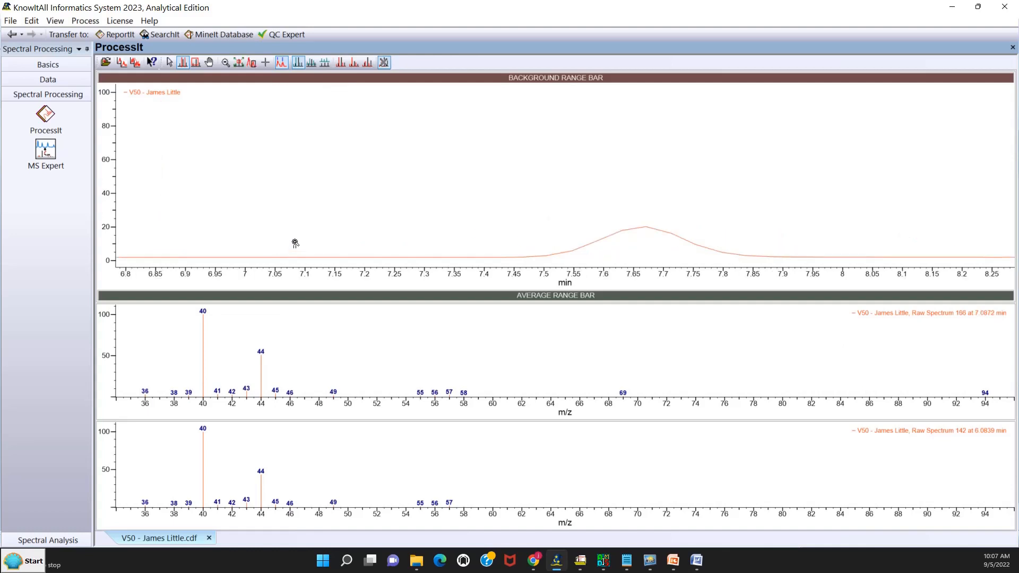
right_click(453, 131)
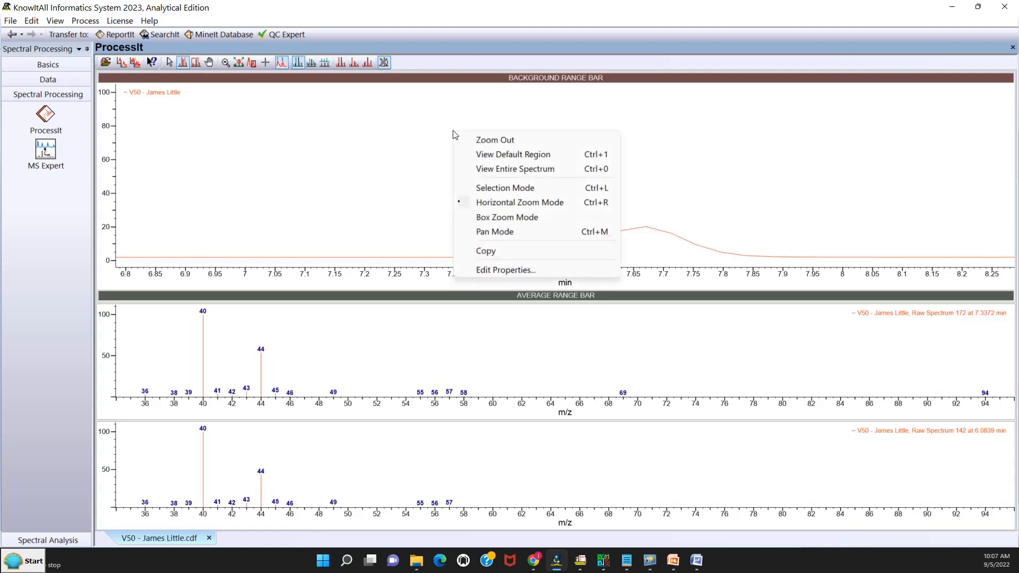
click(493, 189)
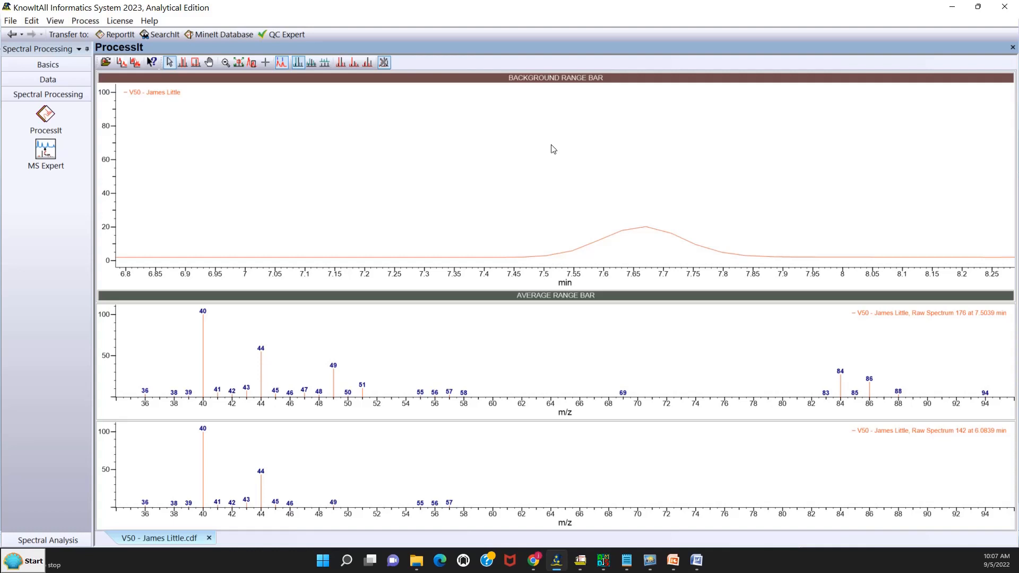
- Select the raw spectrum at the 7.67 min peak apex and expand its pane to cover the preview spectrum pane above it
click(646, 238)
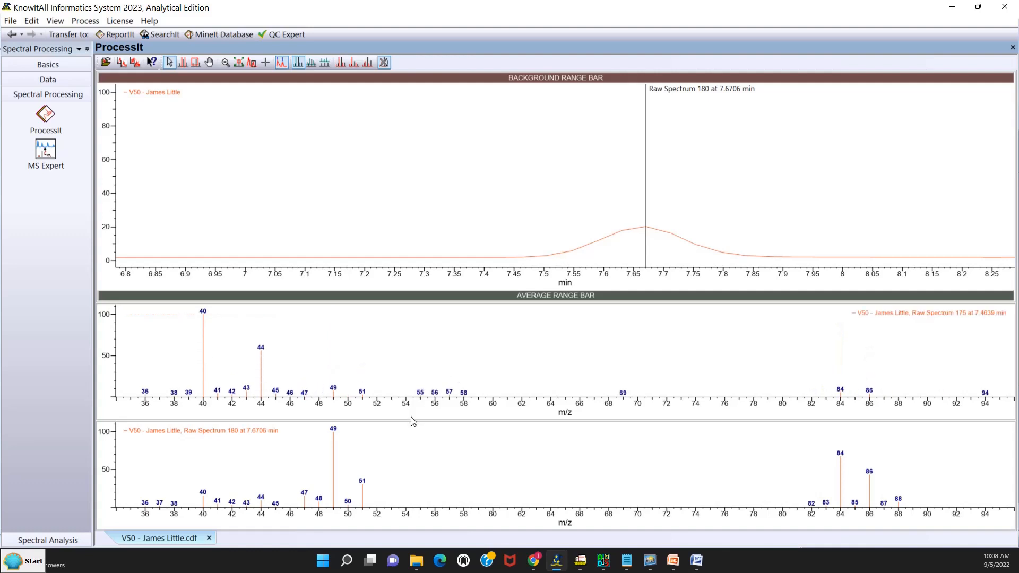
drag(413, 420, 430, 302)
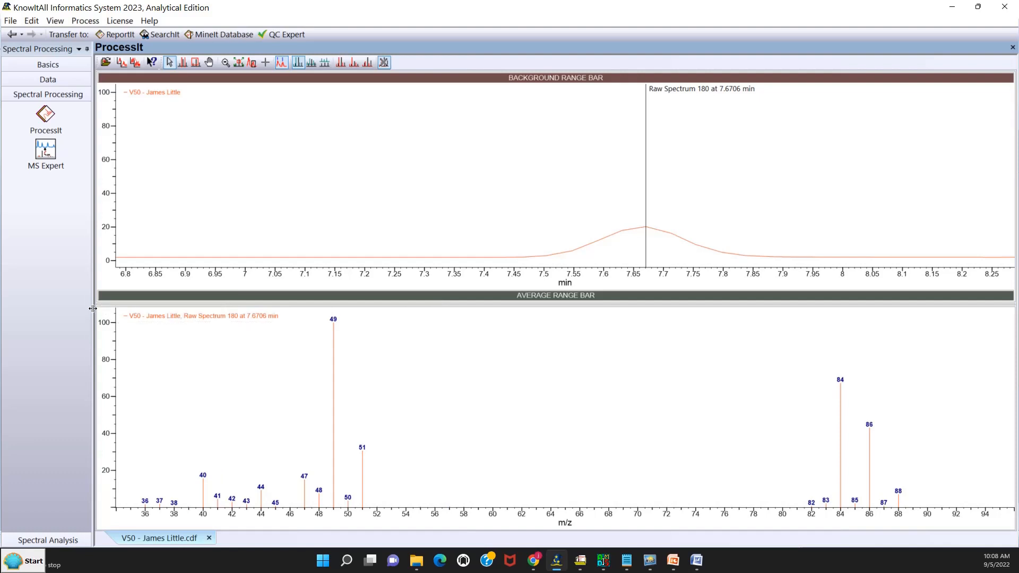
drag(93, 308, 99, 309)
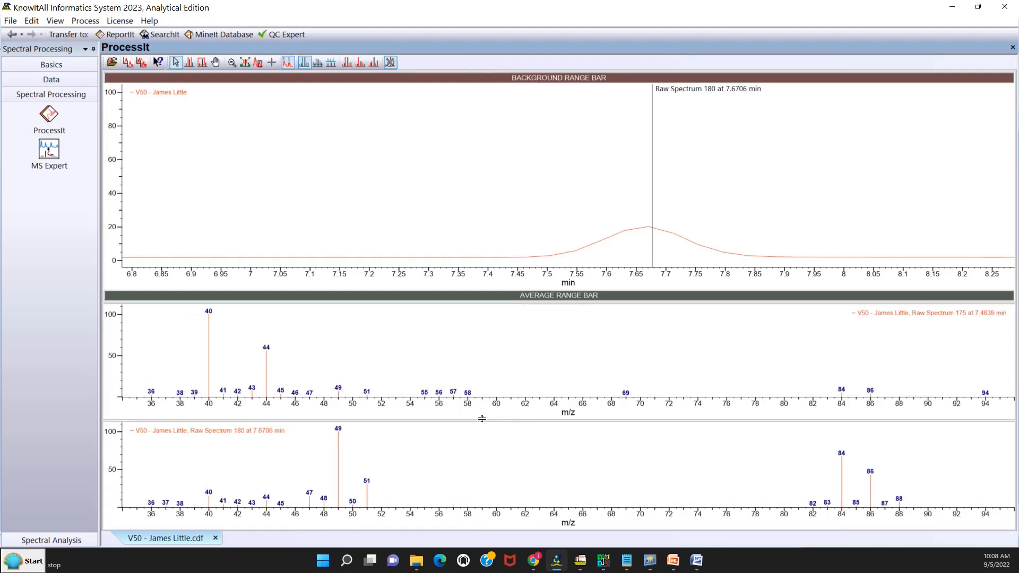
drag(482, 418, 495, 303)
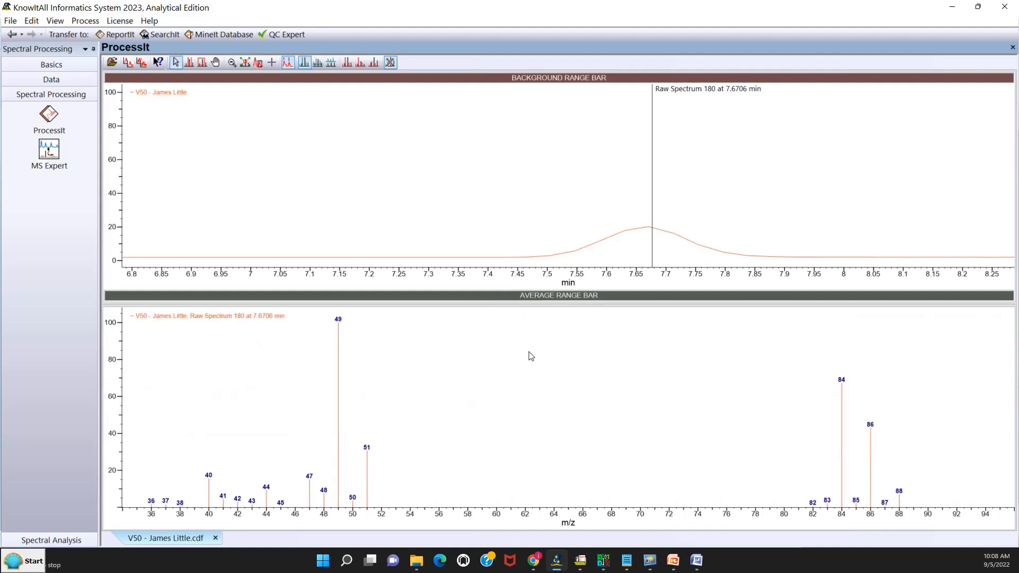
- Compare the raw spectra across the 7.67 min peak with the baseline spectrum at about 7.30 min
click(643, 236)
click(686, 252)
click(653, 246)
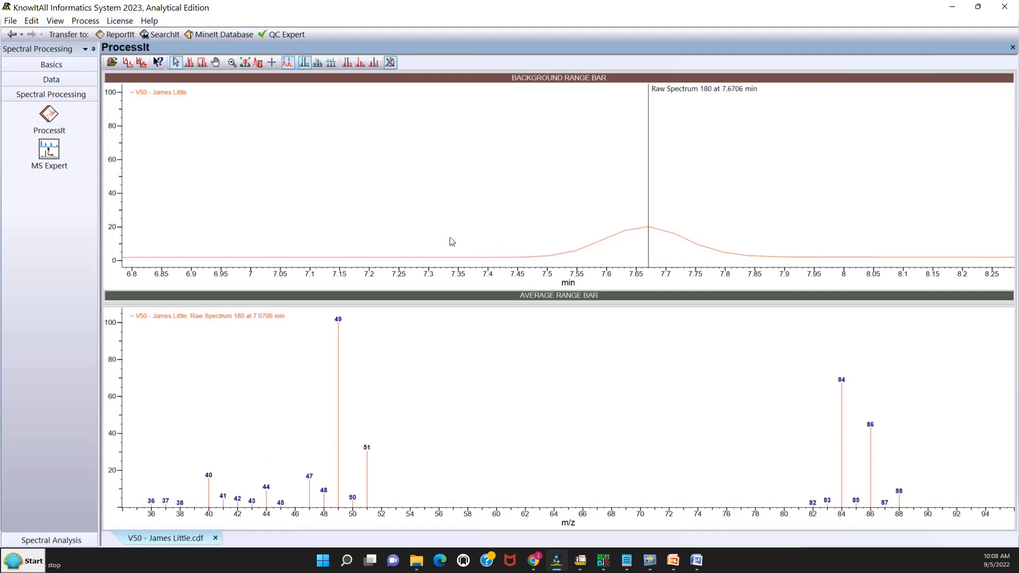
click(433, 239)
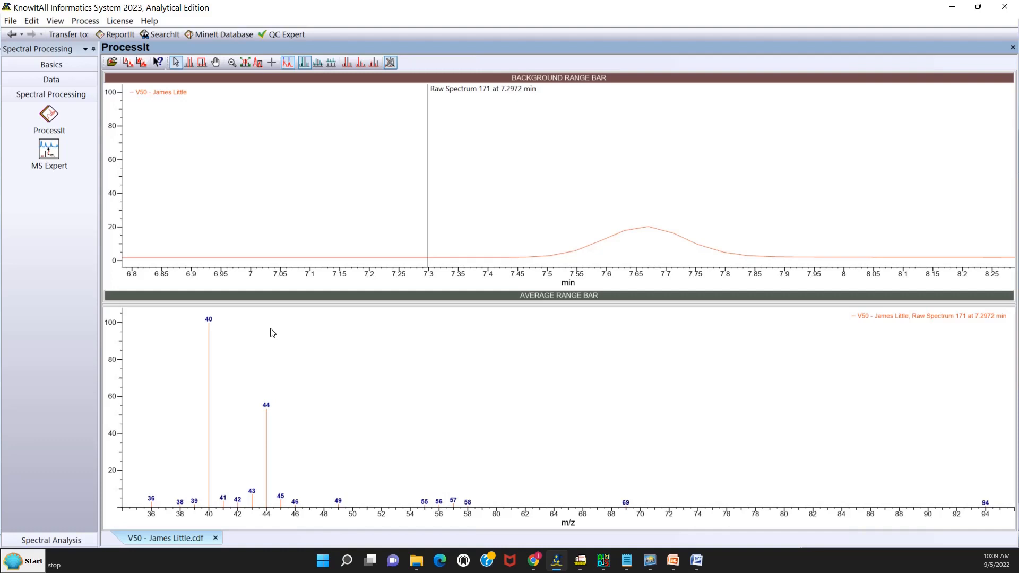
- Zoom the chromatogram back out to its full time range and select the baseline spectrum at about 29.13 min
right_click(504, 184)
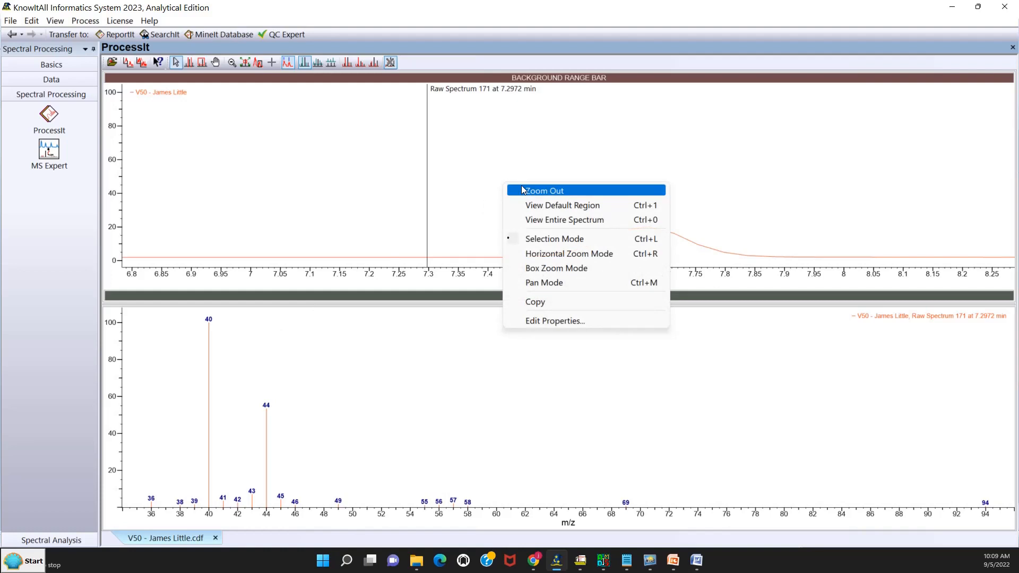
click(522, 190)
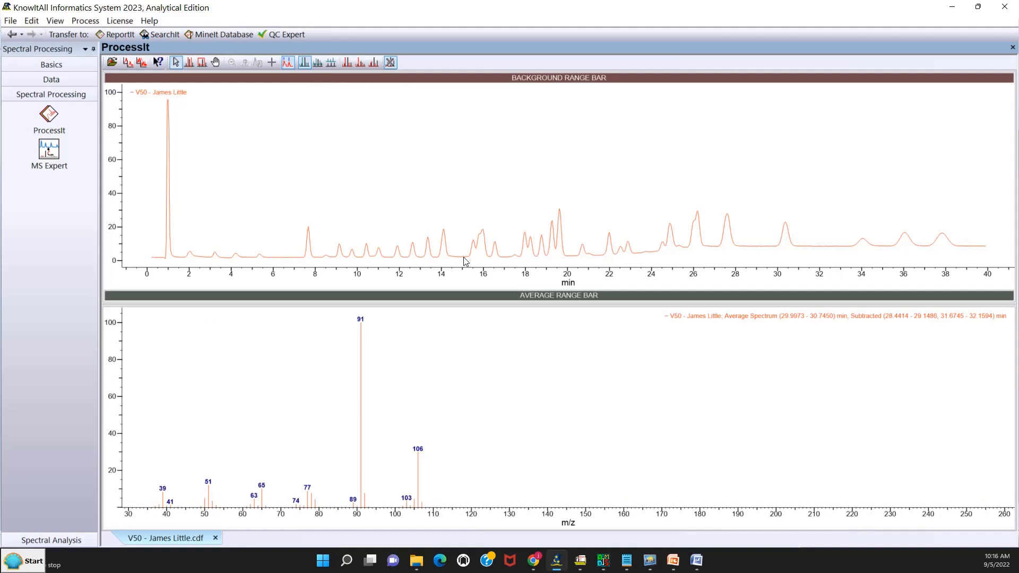
click(760, 241)
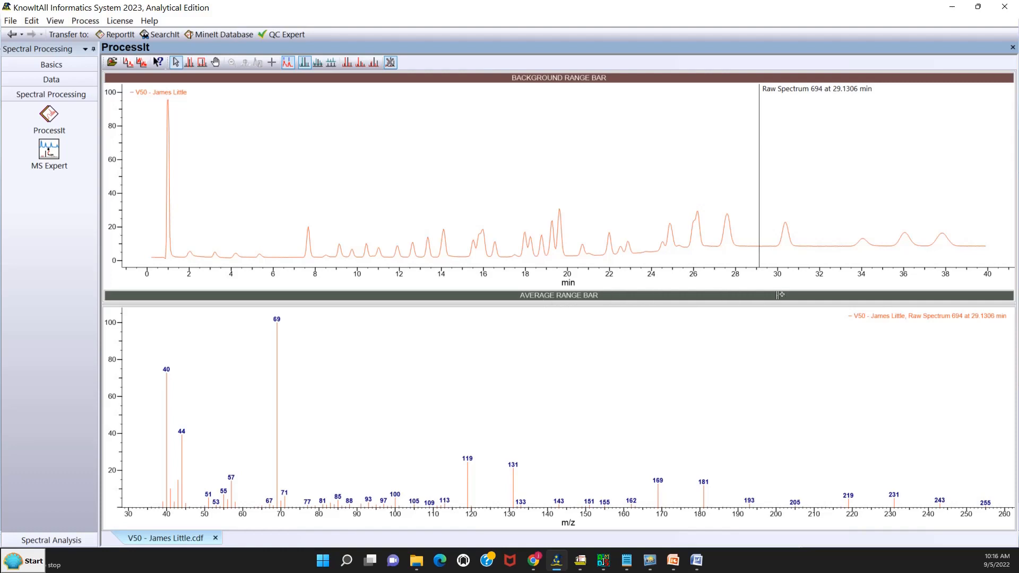
- Average the peak spectra over about 29.98–30.83 min and subtract background ranges of about 28.66–29.35 and 31.61–32.24 min
drag(779, 295, 793, 300)
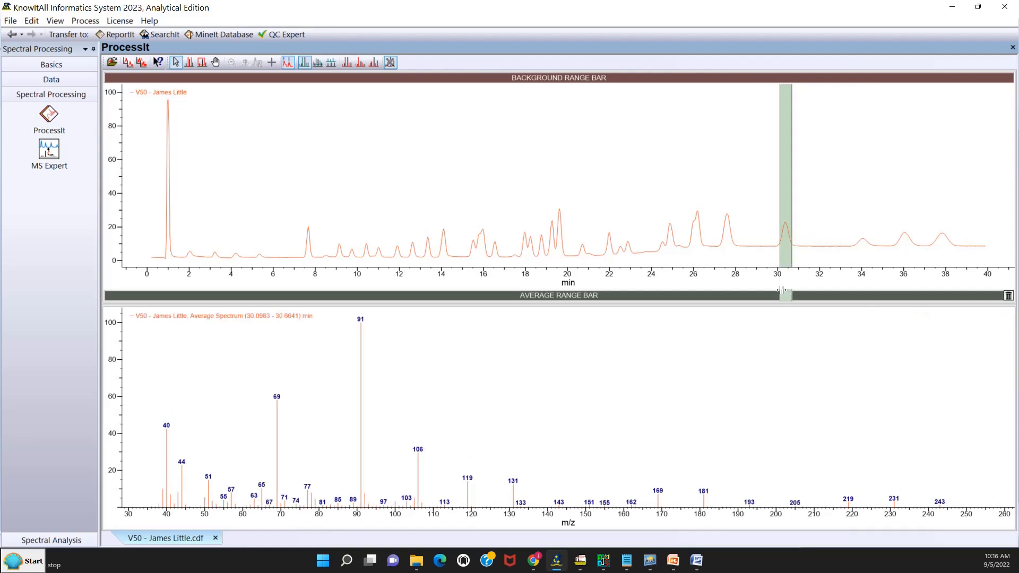
drag(779, 295, 795, 295)
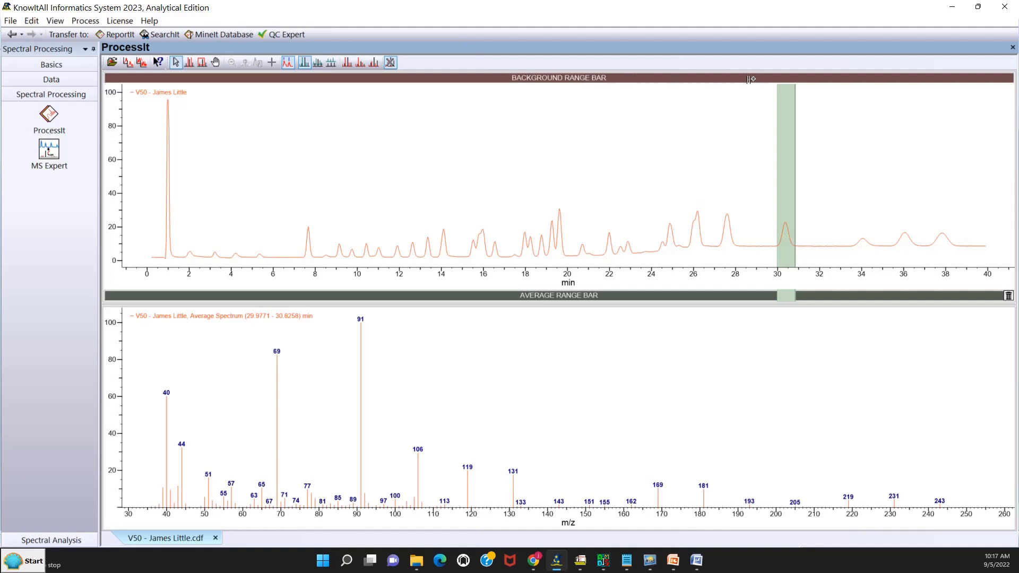
drag(749, 78, 825, 79)
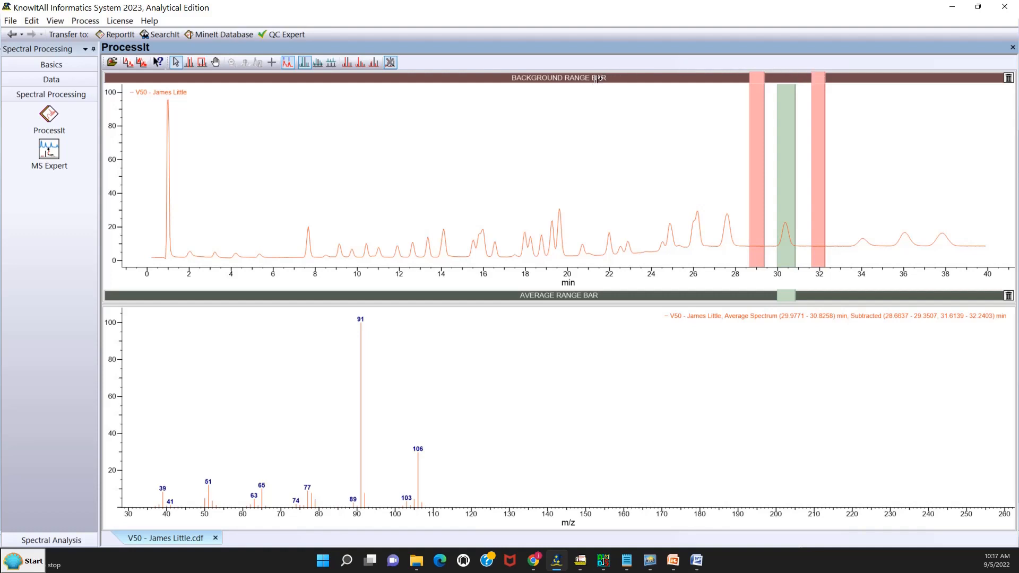
- Delete the background range near 32 min, then clear the remaining background range and the averaging range
double_click(816, 78)
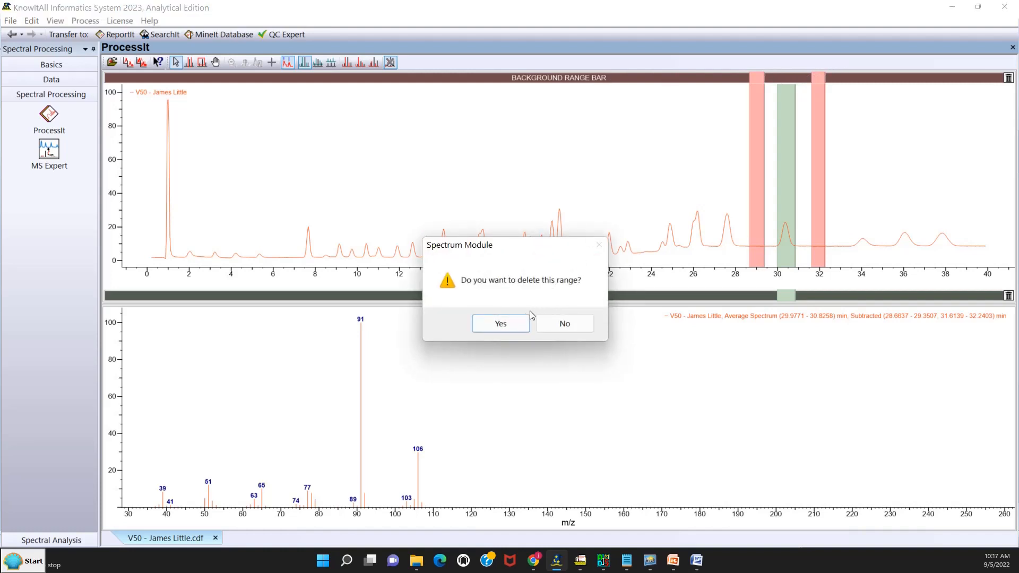
click(514, 323)
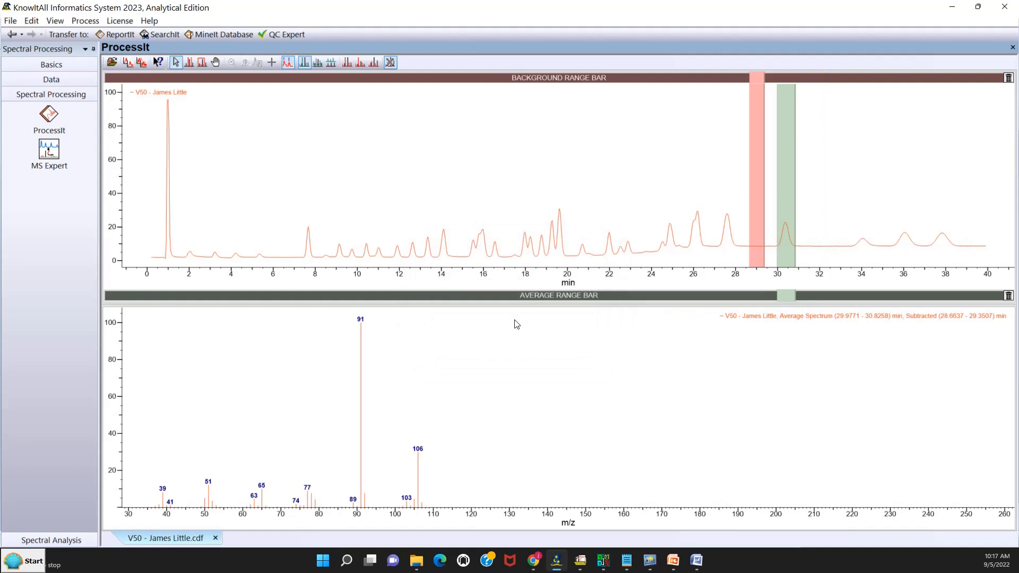
click(1008, 78)
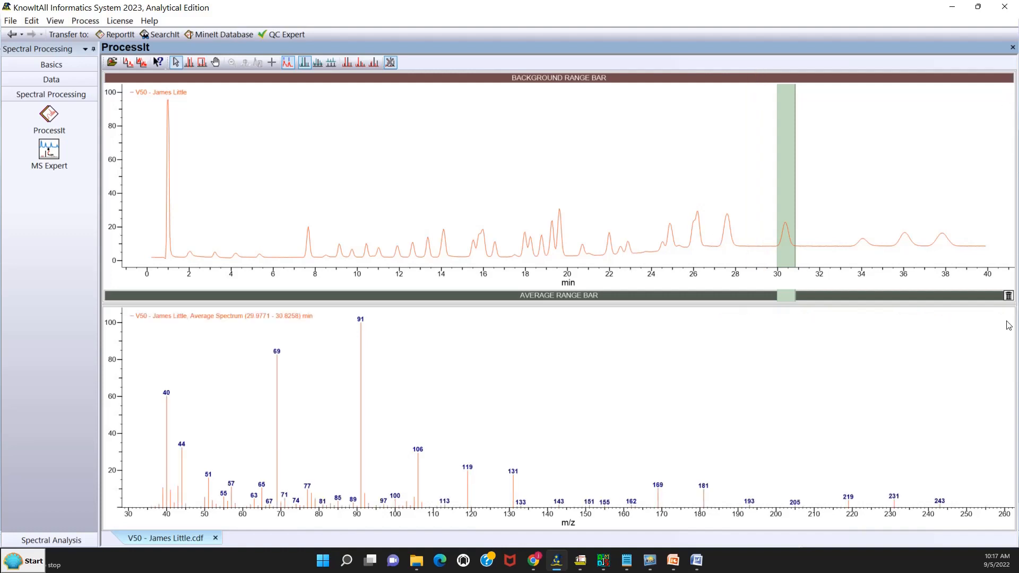
click(1008, 298)
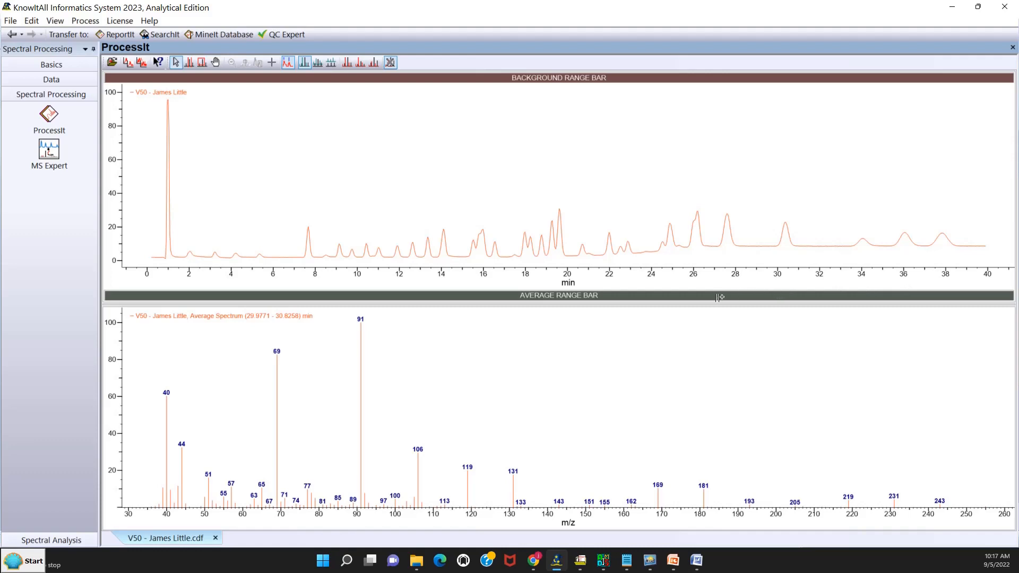
- Average the spectra over about 27.17–27.90 min, subtracting the 28.30–28.97 min background, and move the averaging range onto the 34 min peak
drag(718, 294, 734, 294)
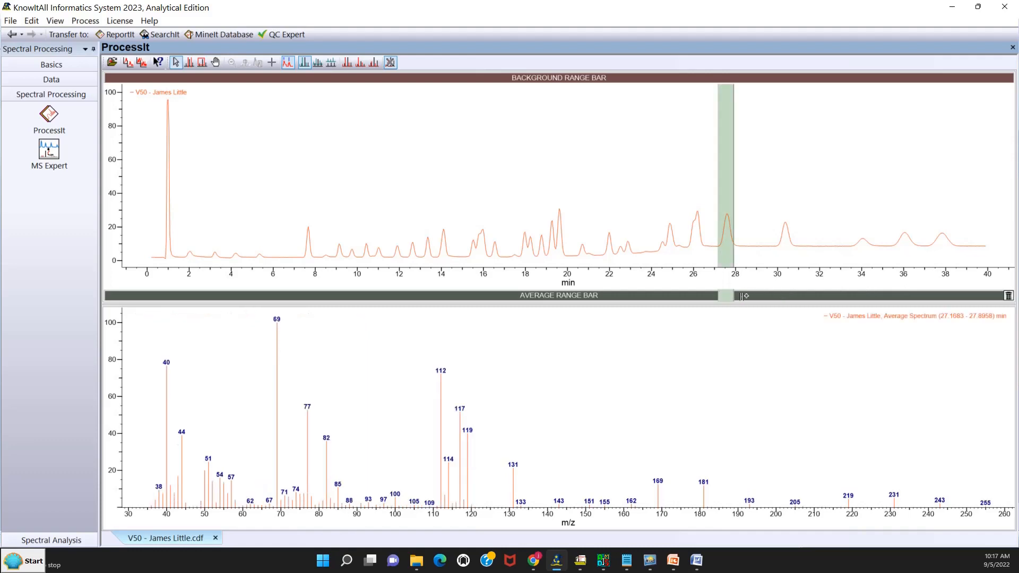
drag(742, 78, 756, 79)
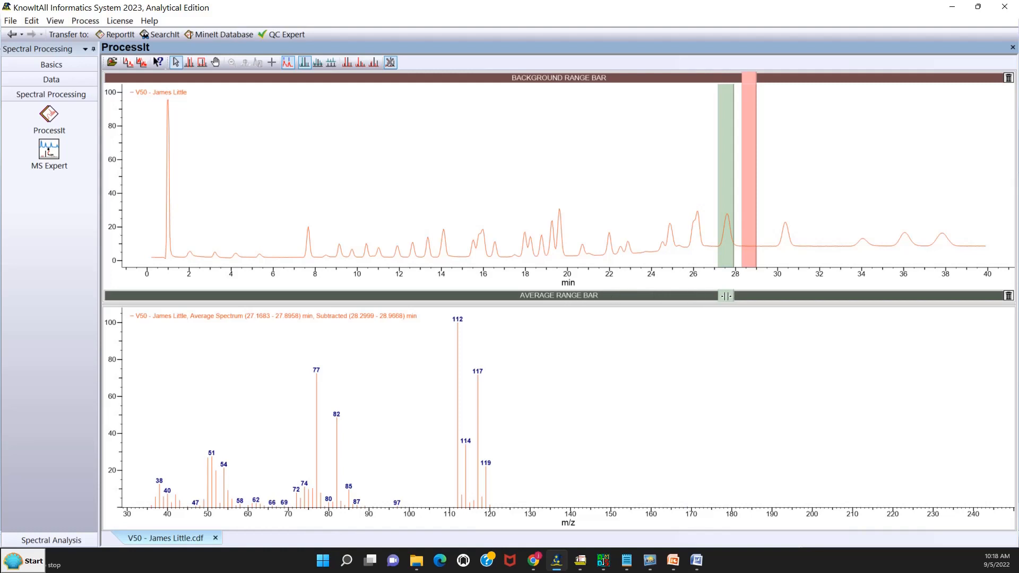
drag(726, 295, 860, 298)
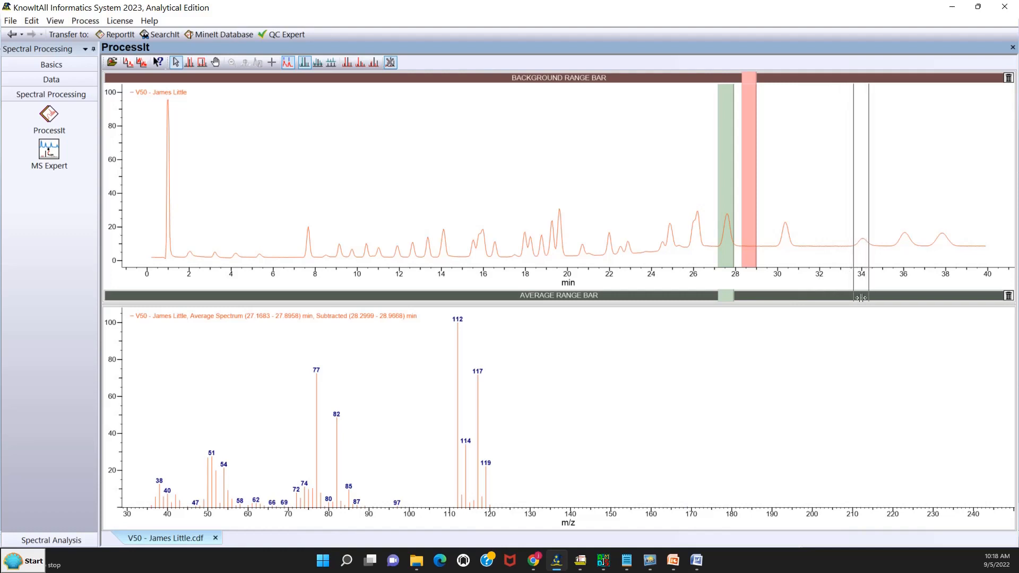
drag(861, 298, 861, 298)
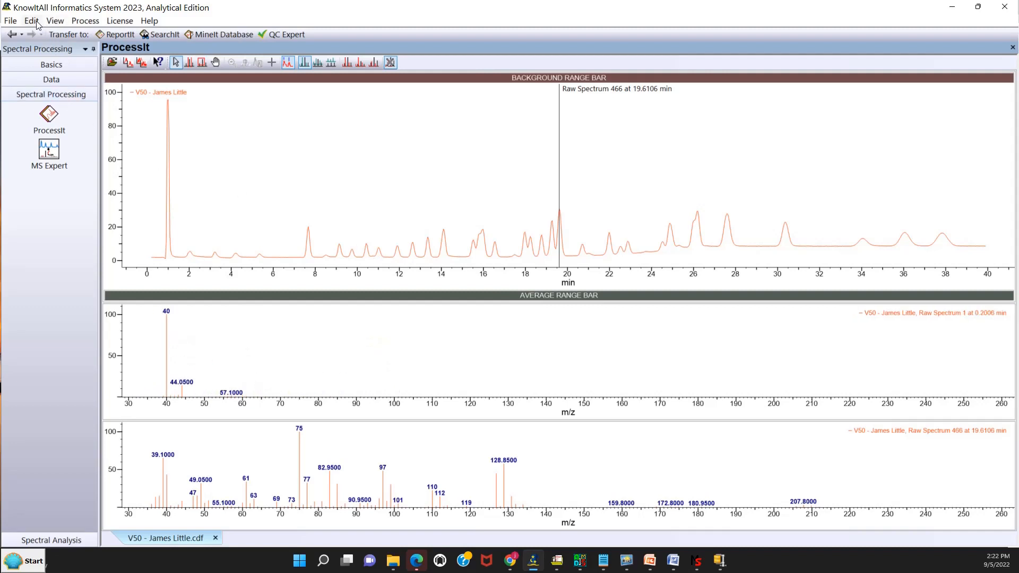
- Show accurate masses on the mass spectrum peak labels
click(55, 21)
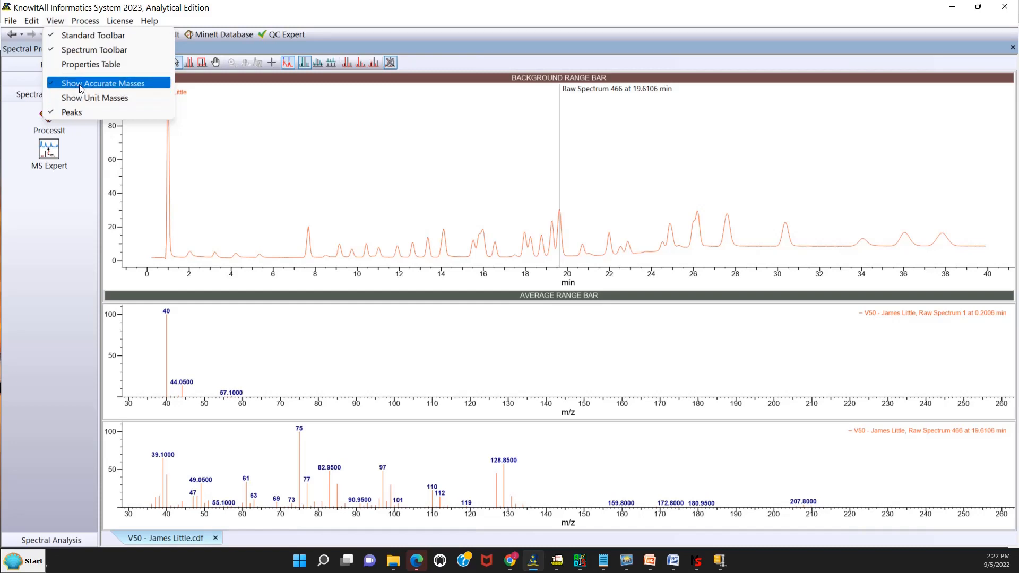
click(81, 85)
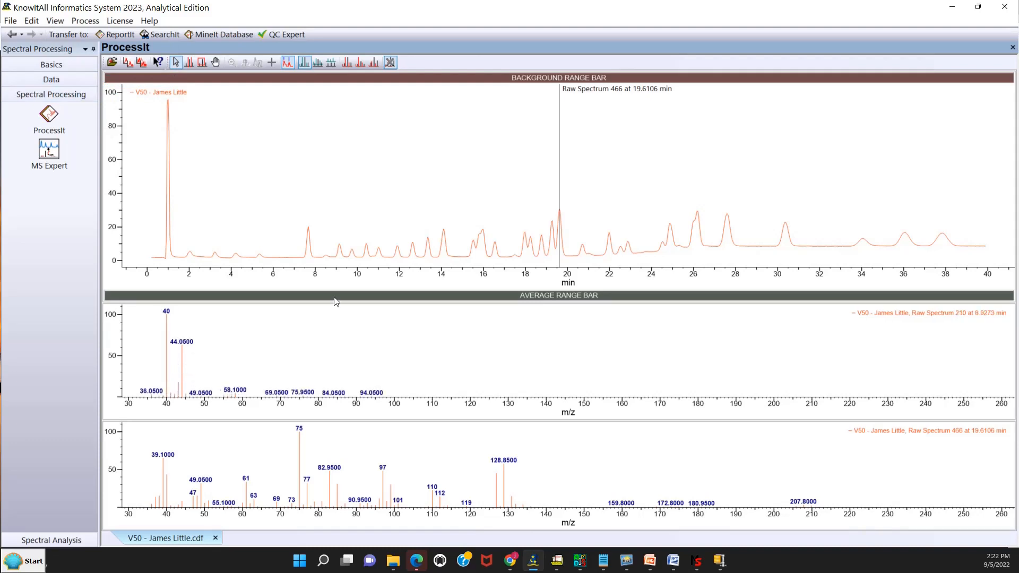
- Check the number of decimal points for peak labels in the mass spectrum's global property settings and close the properties
right_click(532, 380)
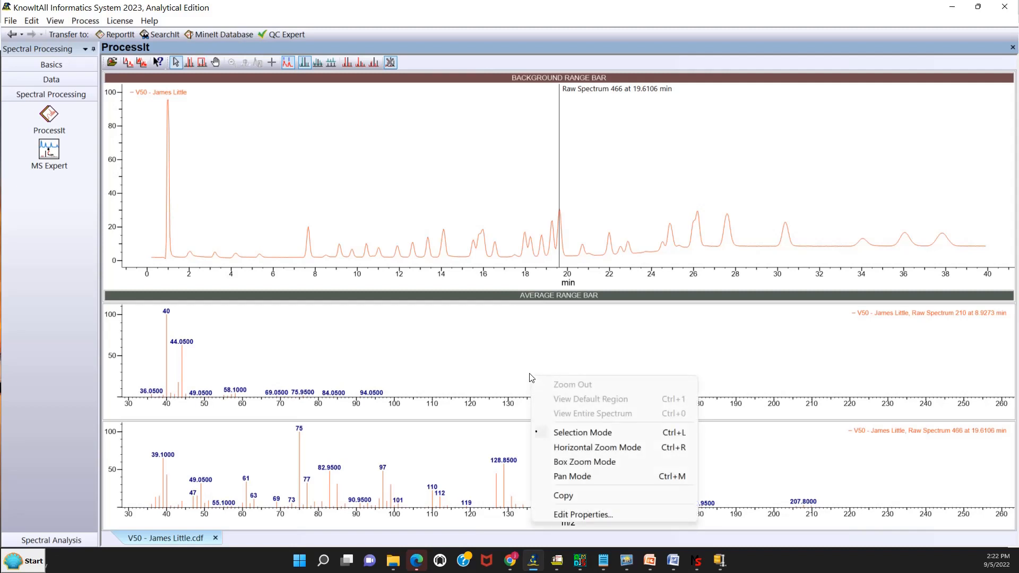
click(581, 514)
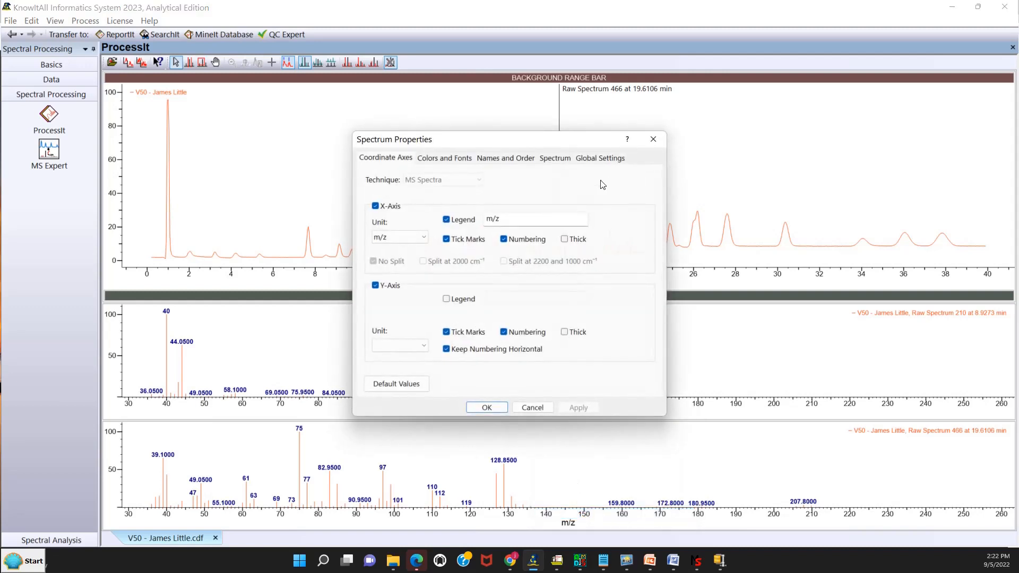
click(601, 159)
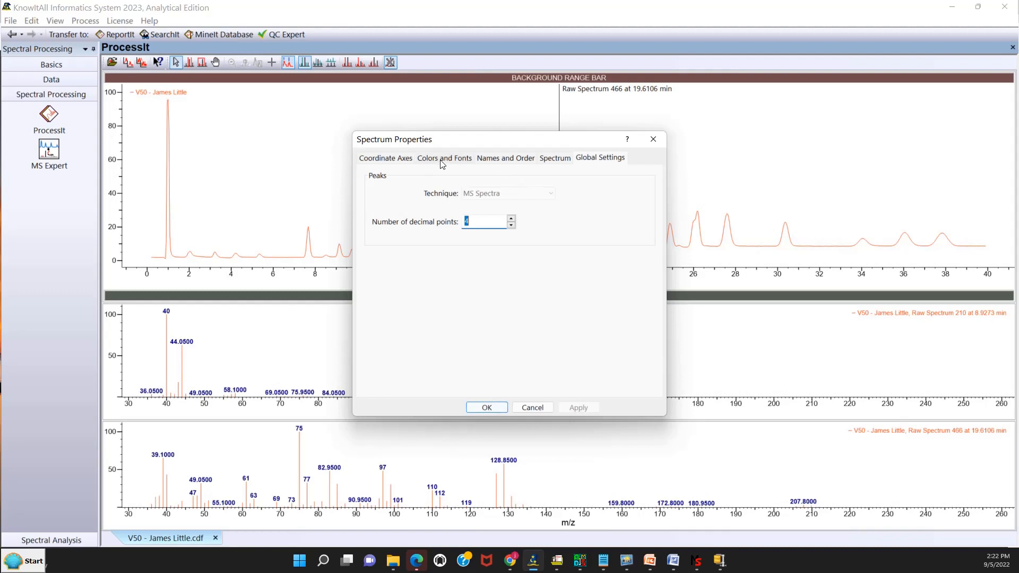
click(494, 409)
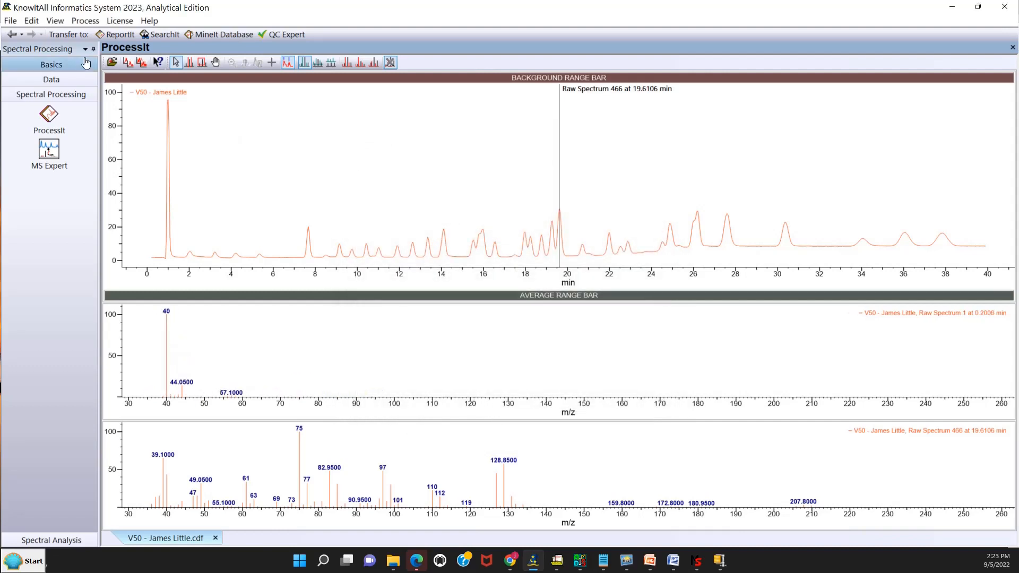
- Open the OBAN 14 JEOL HiRez .cdf data file from the MS Expert folder
click(15, 22)
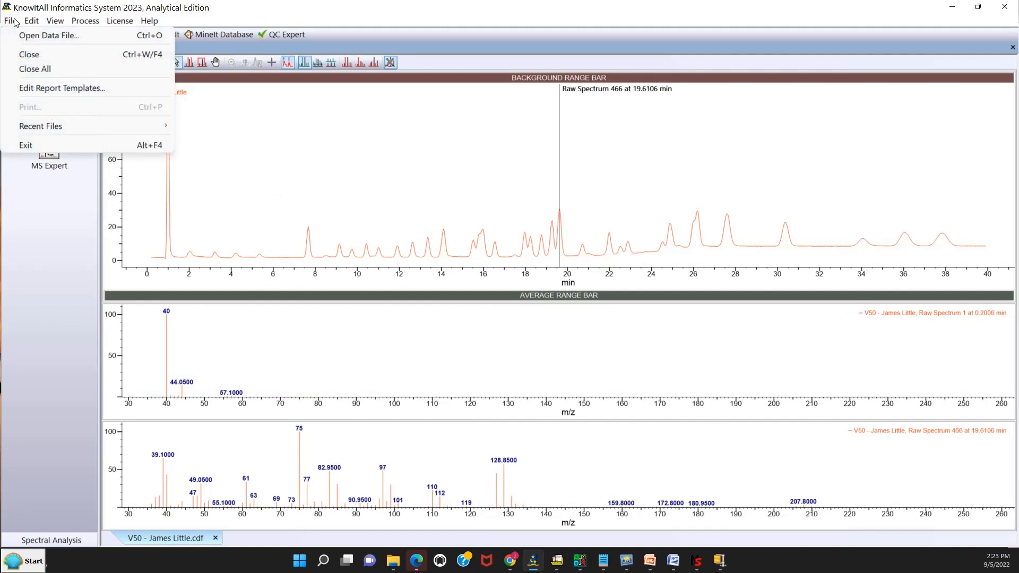
click(20, 35)
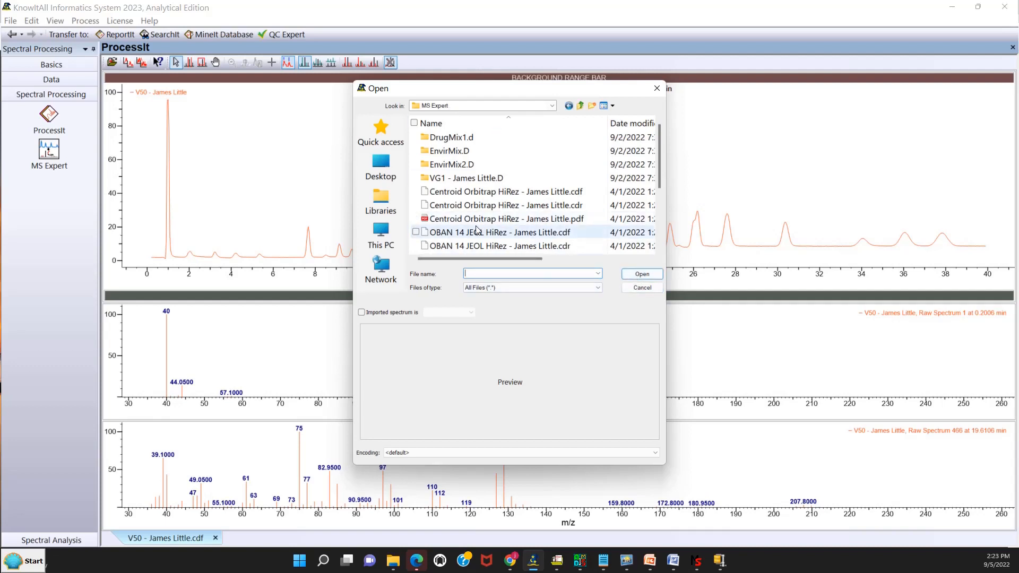
click(476, 232)
click(654, 277)
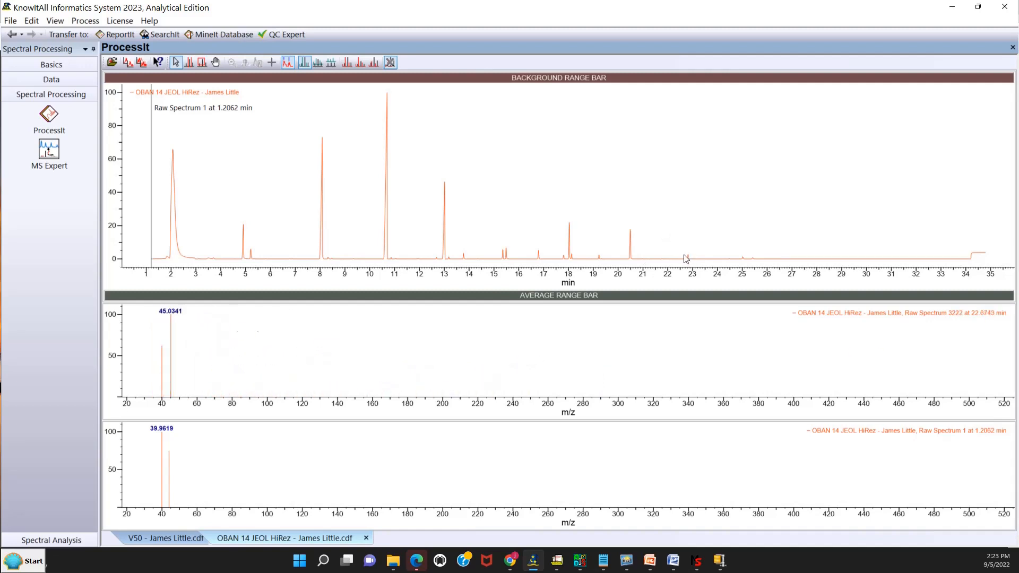
- Box-zoom the chromatogram on the small peak near 22.8 min and return to selection mode
right_click(663, 178)
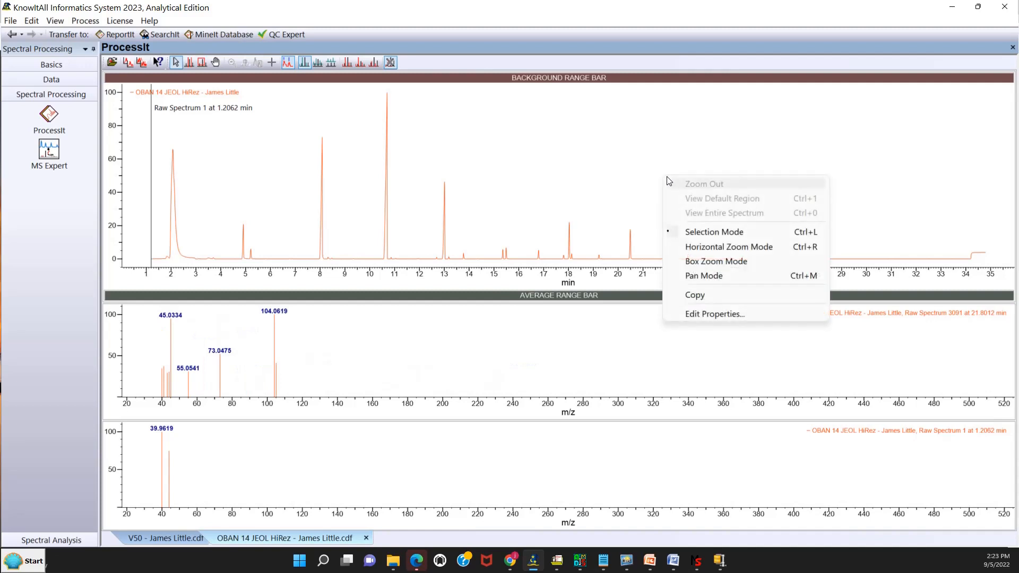
click(701, 261)
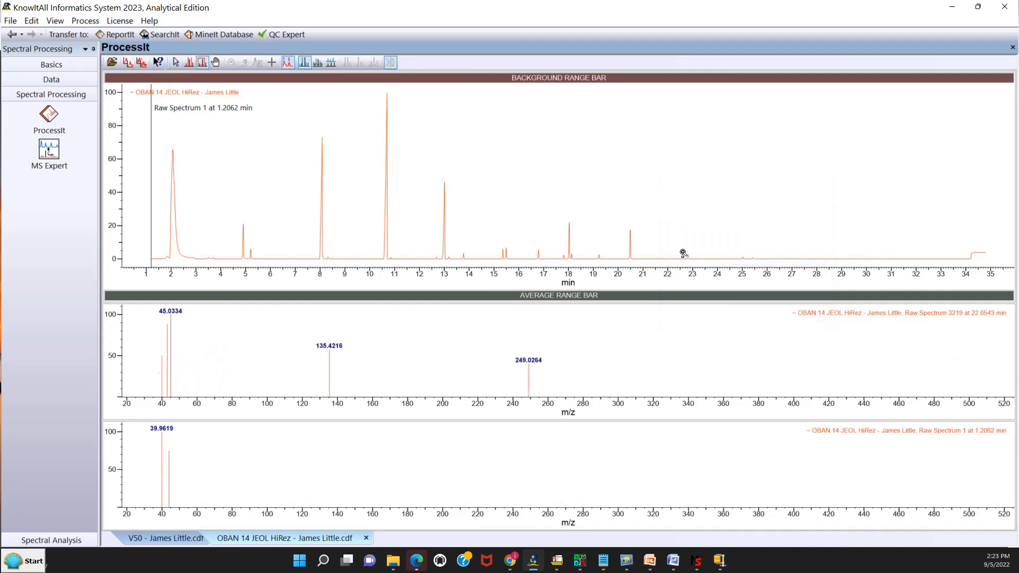
drag(677, 251, 701, 265)
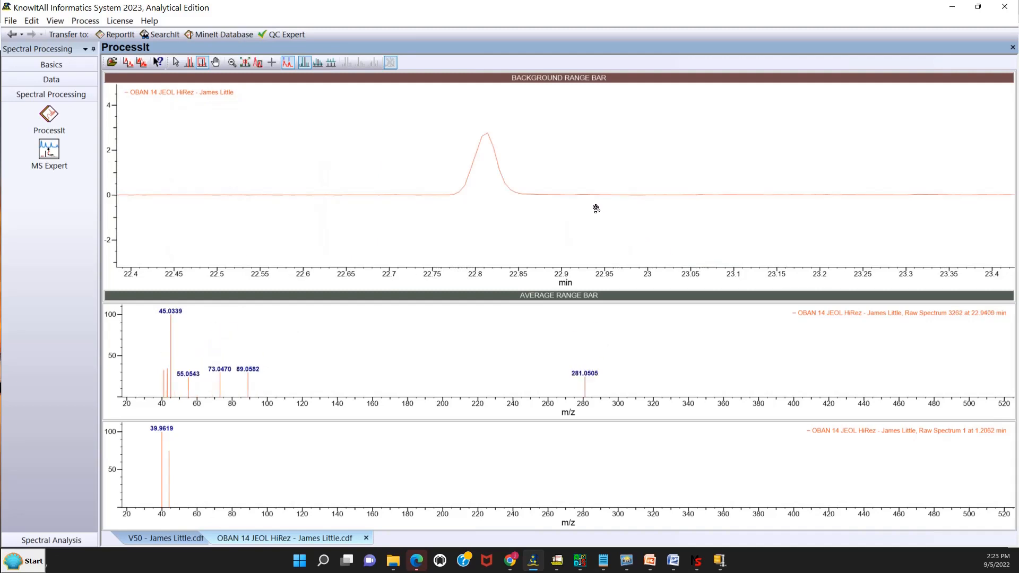
right_click(554, 141)
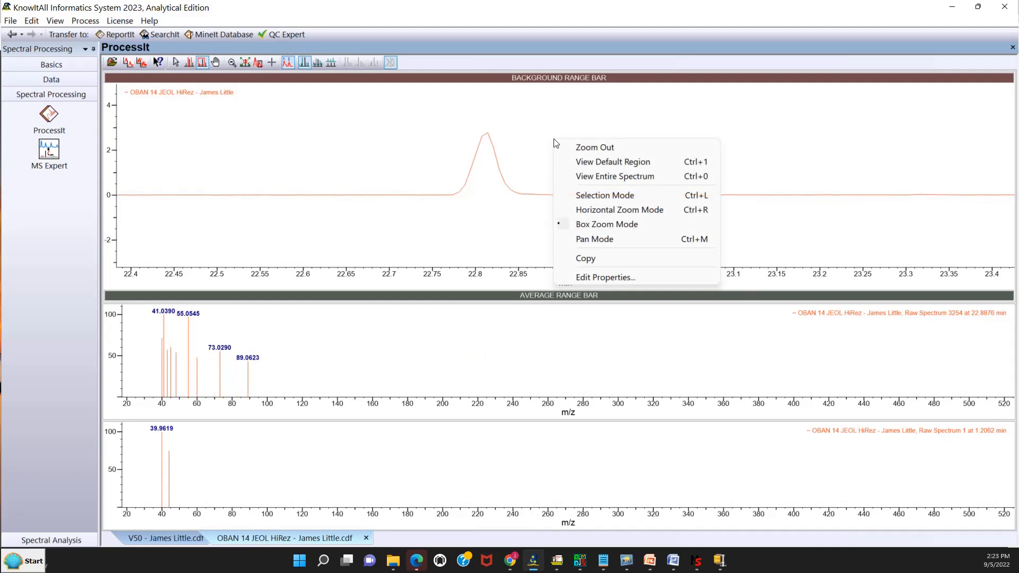
click(598, 194)
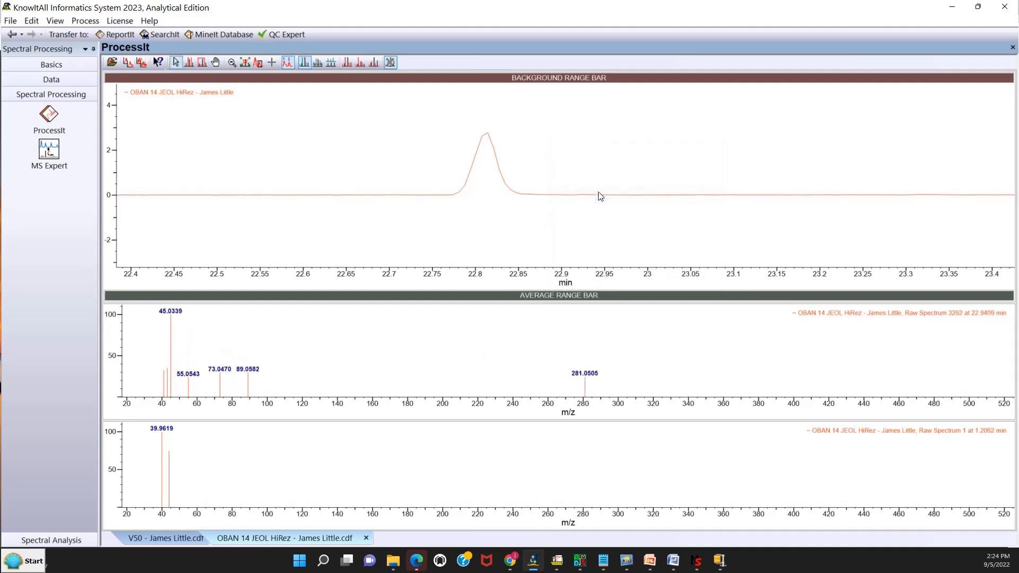
- View the raw spectra near the peak apex at about 22.81 min and on the baseline at about 22.74 min
click(483, 152)
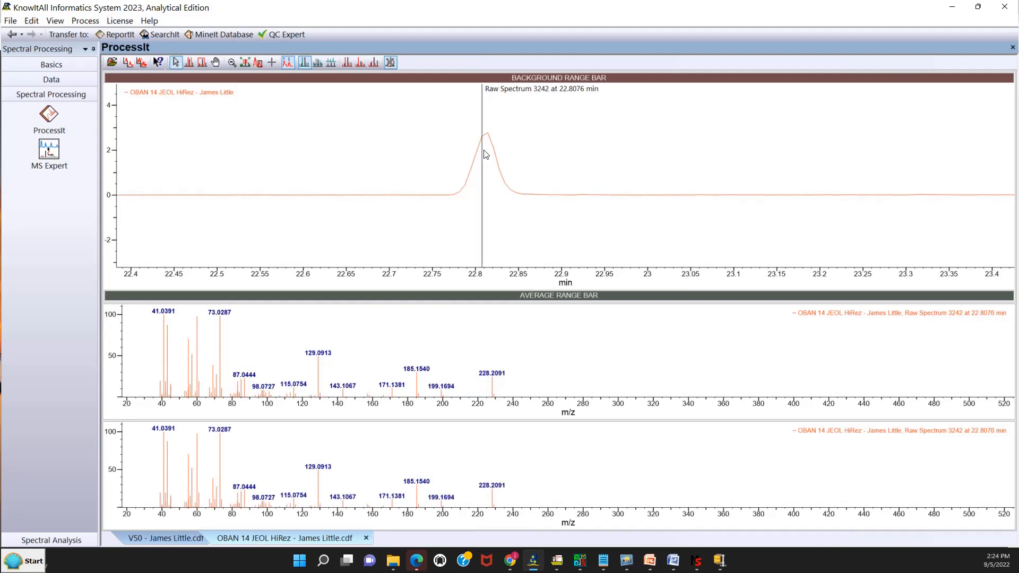
click(424, 197)
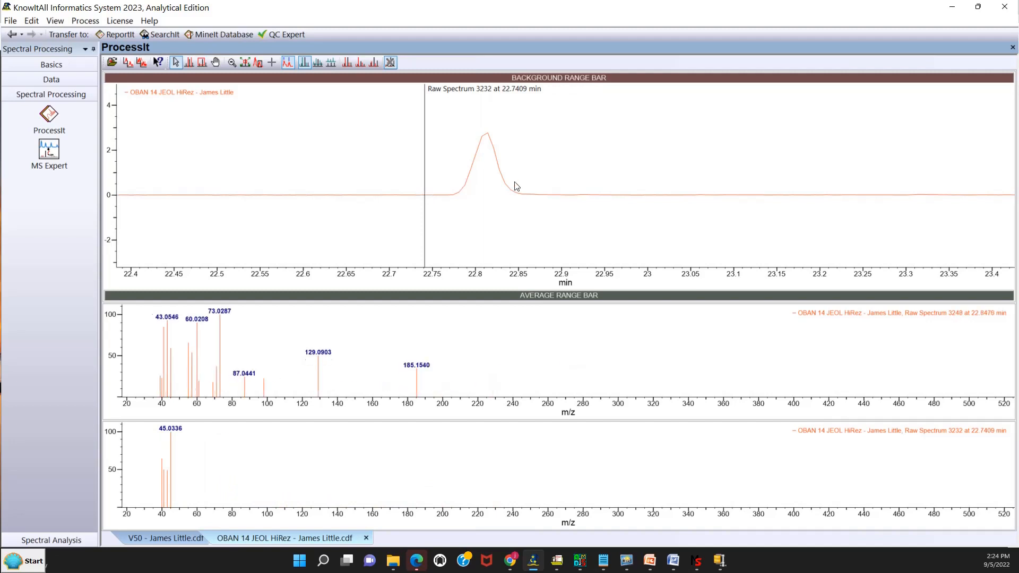
click(487, 163)
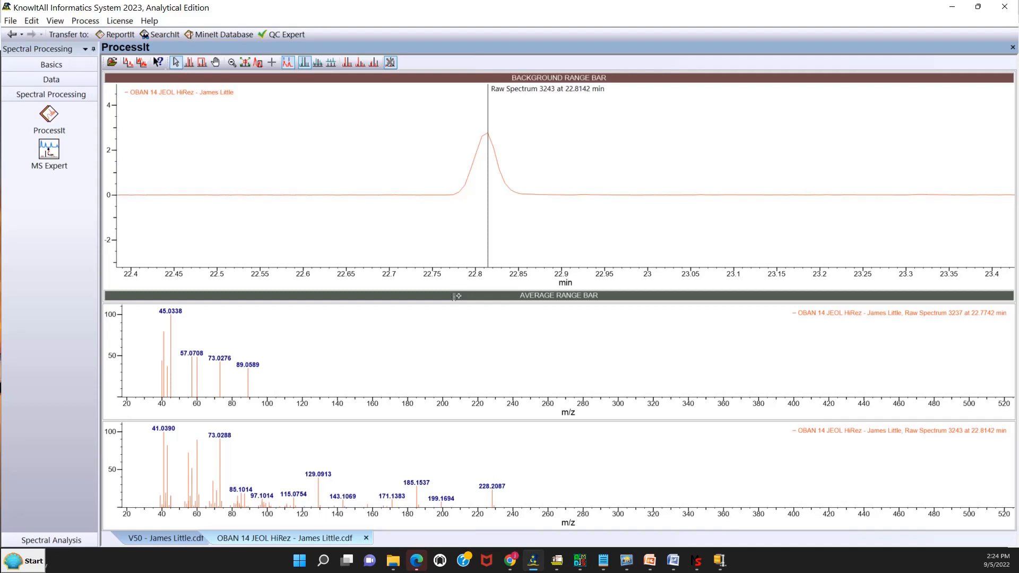
- Average the spectra over about 22.77–22.85 min and subtract background ranges of about 22.67–22.72 and 22.91–22.96 min
drag(455, 296, 523, 297)
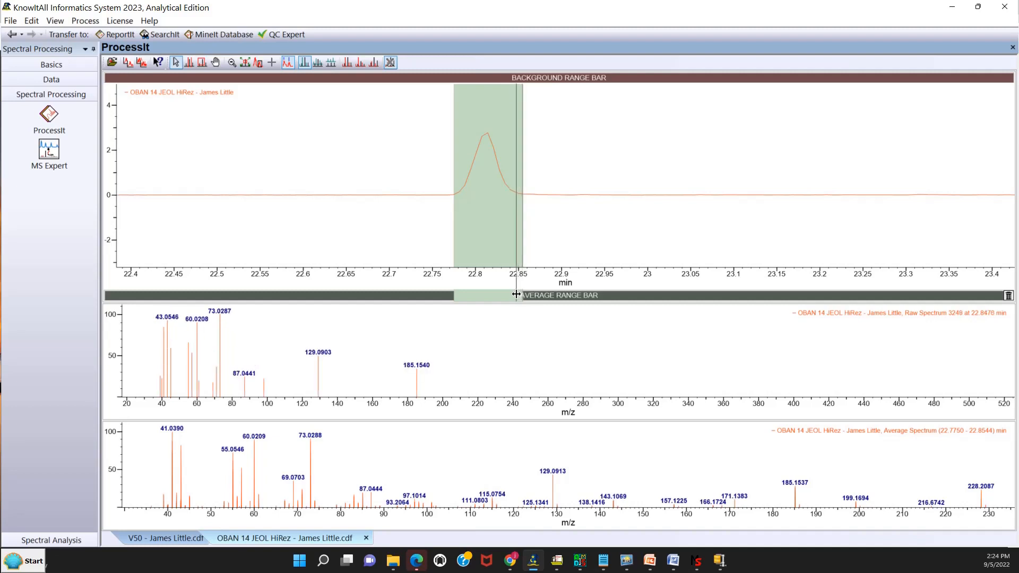
drag(516, 295, 516, 295)
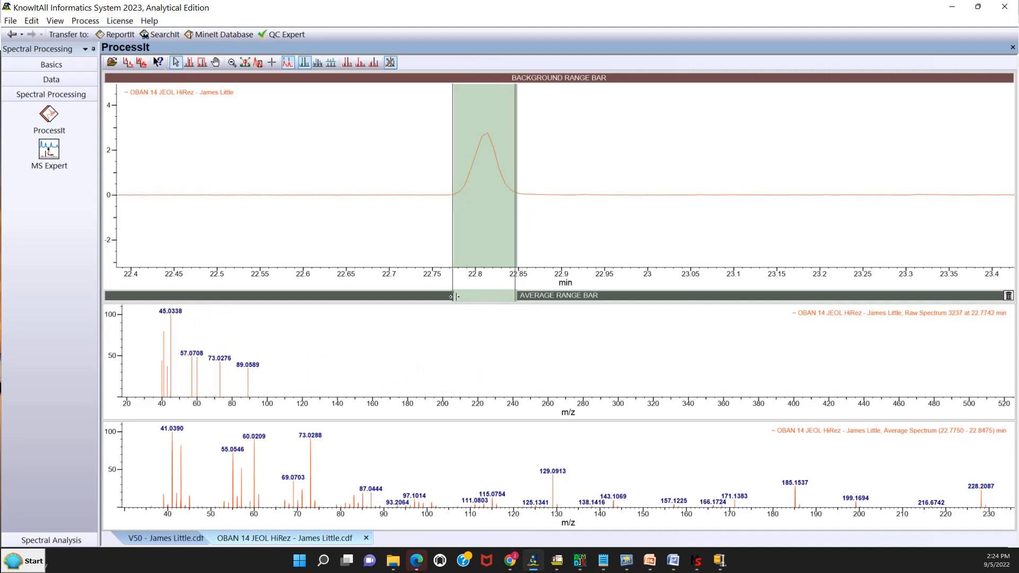
mouse_move(455, 296)
mouse_down()
mouse_move(482, 296)
mouse_move(453, 295)
mouse_up()
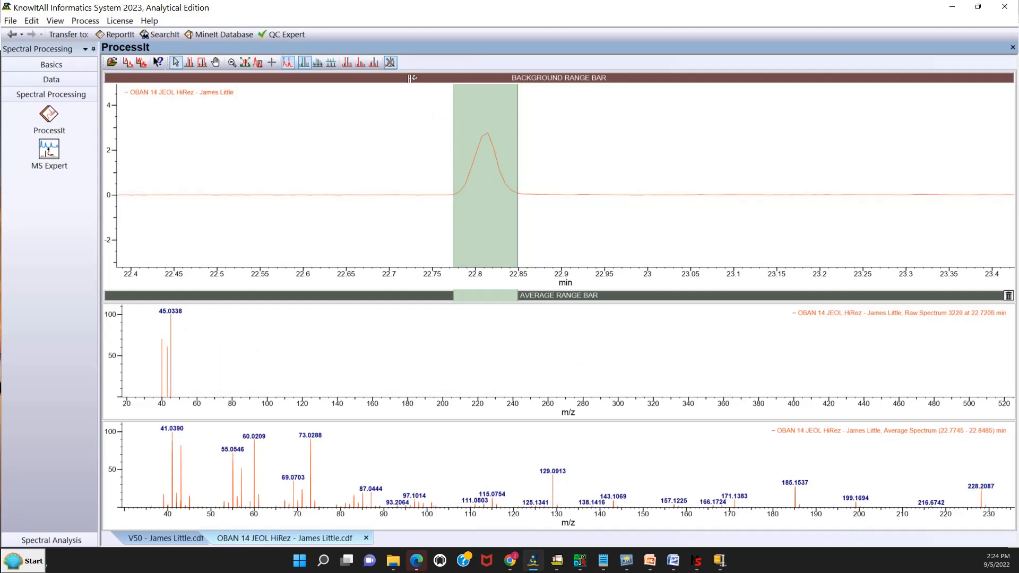
drag(411, 78, 365, 78)
drag(573, 78, 614, 78)
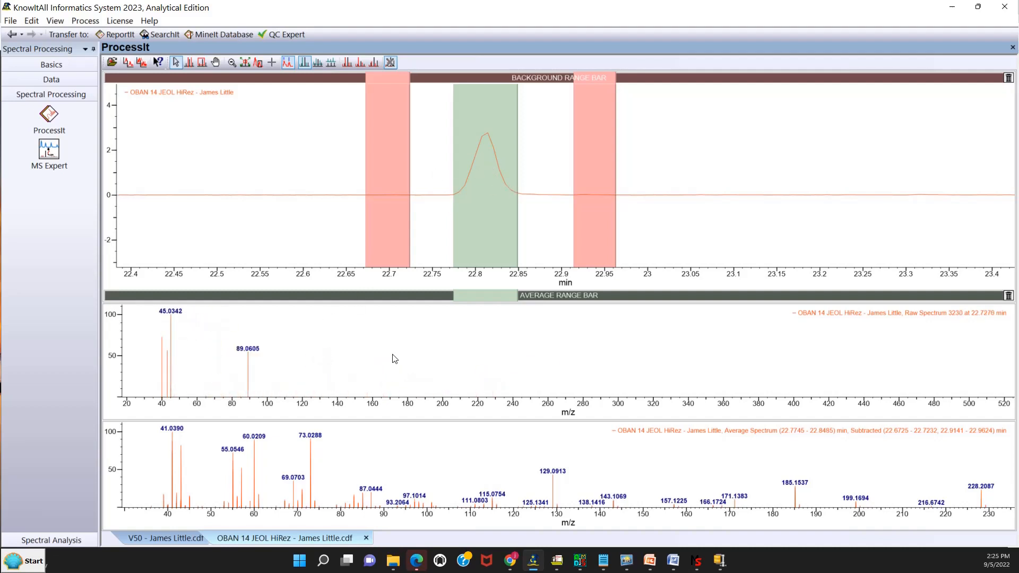
- Enlarge the background-subtracted spectrum over the raw spectrum pane, and view the V50 data file before returning to the OBAN 14 file
drag(416, 420, 410, 302)
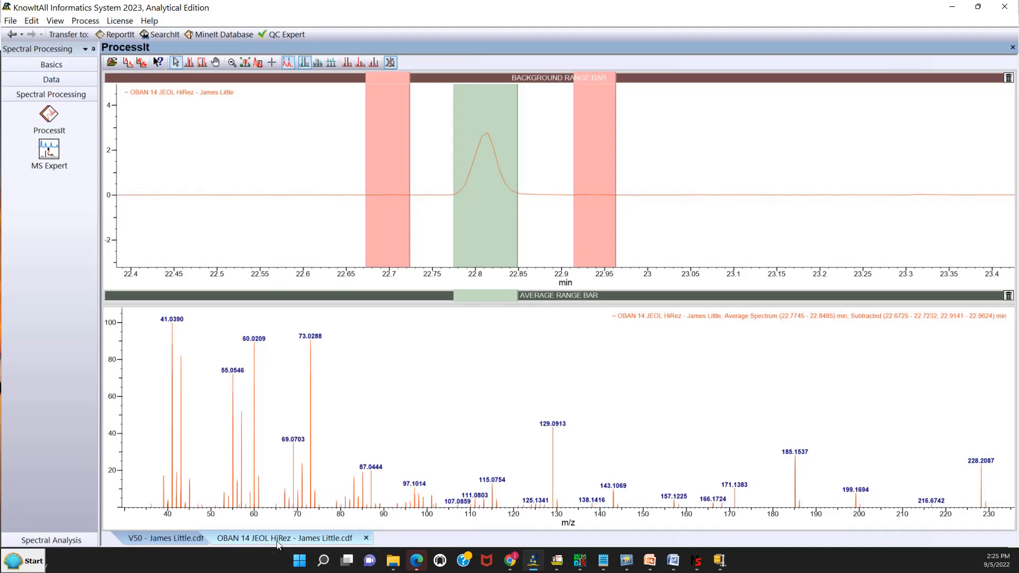
click(171, 538)
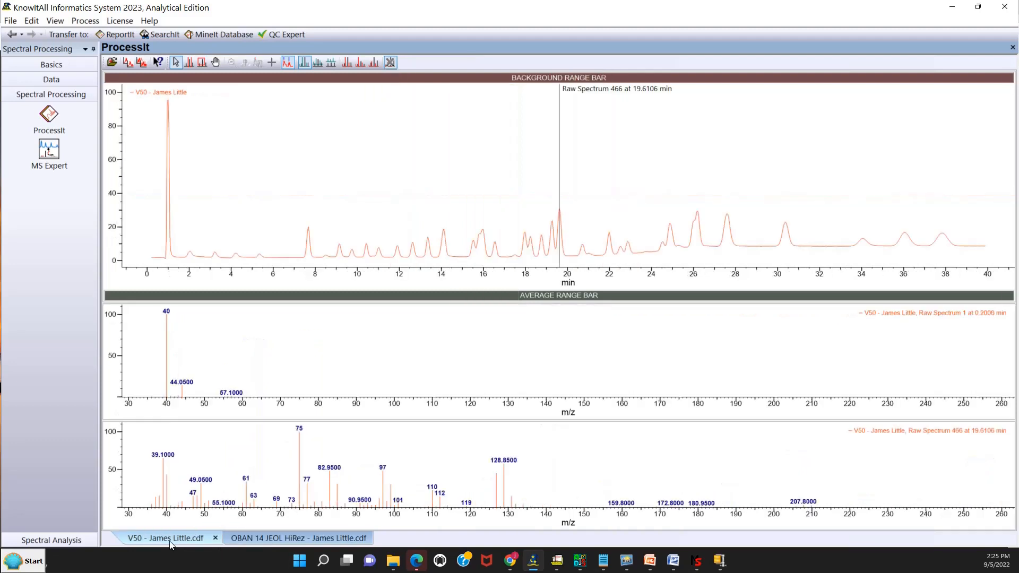
click(255, 538)
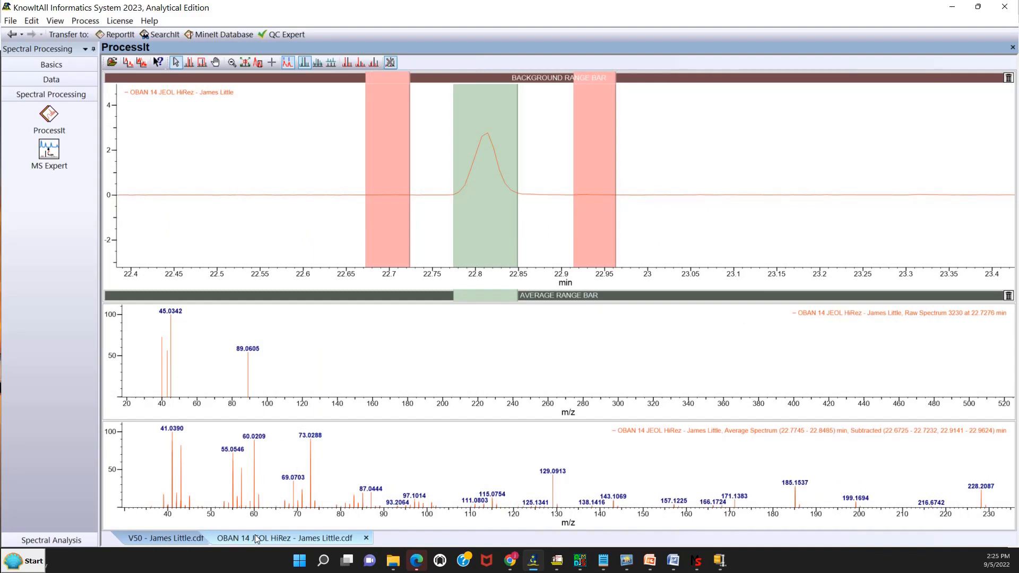